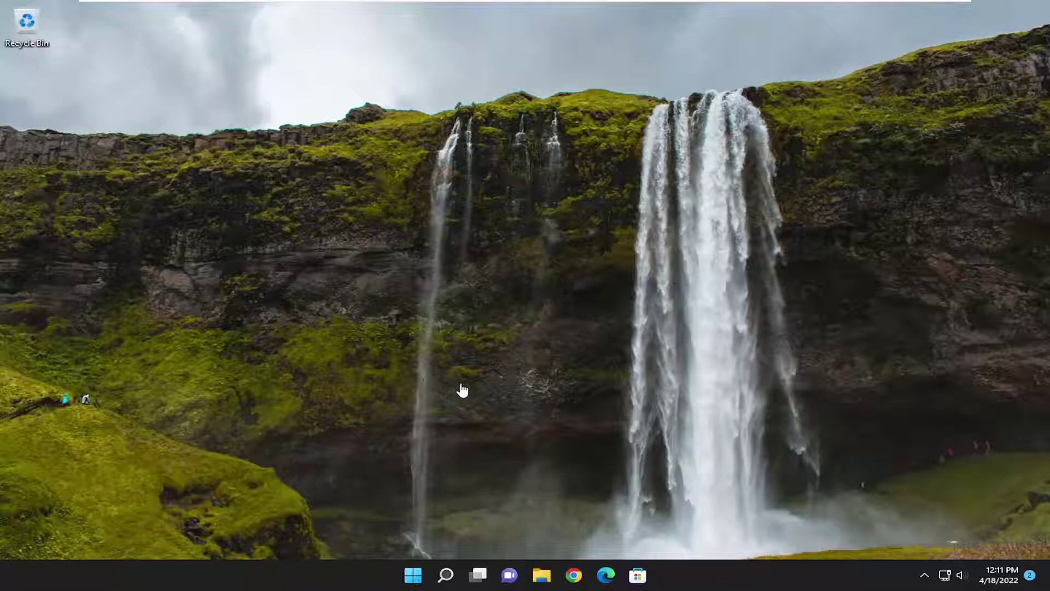
Open Disk Management through a 'format' search and bring up the 10 MB unallocated space's menu.
click(447, 575)
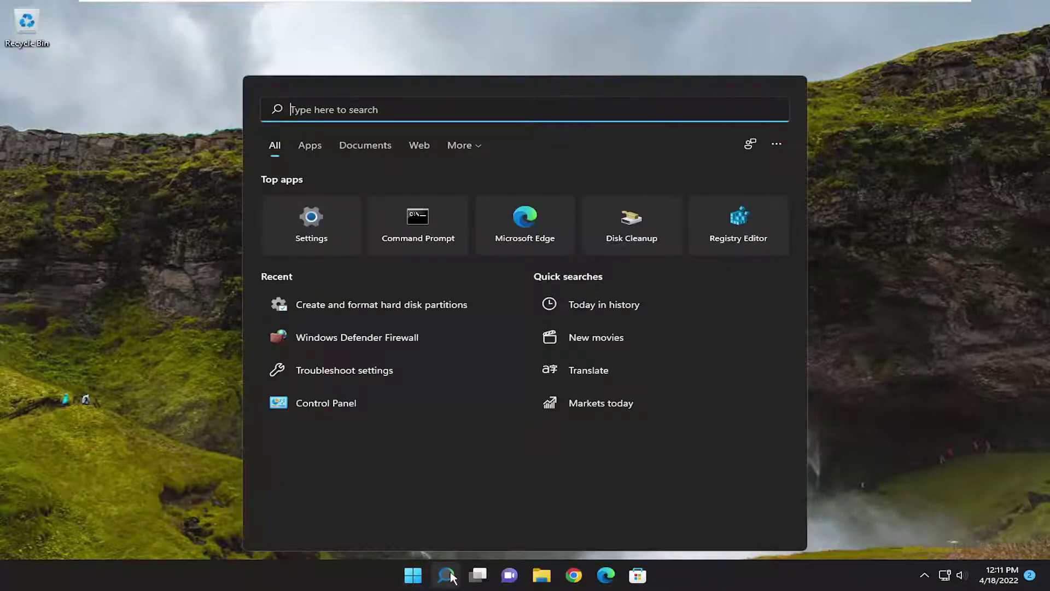
text(format)
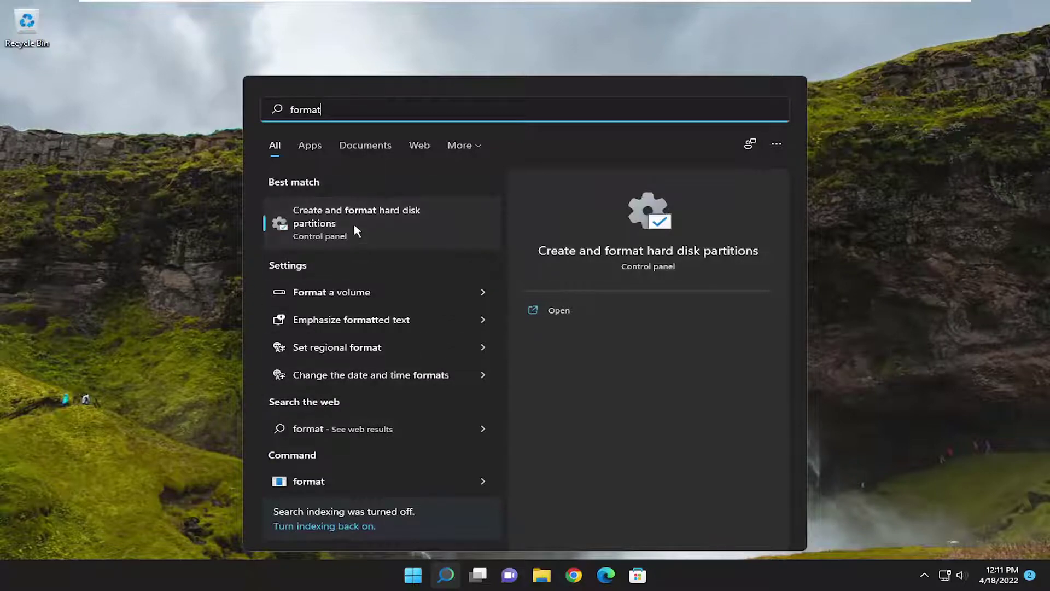
click(336, 214)
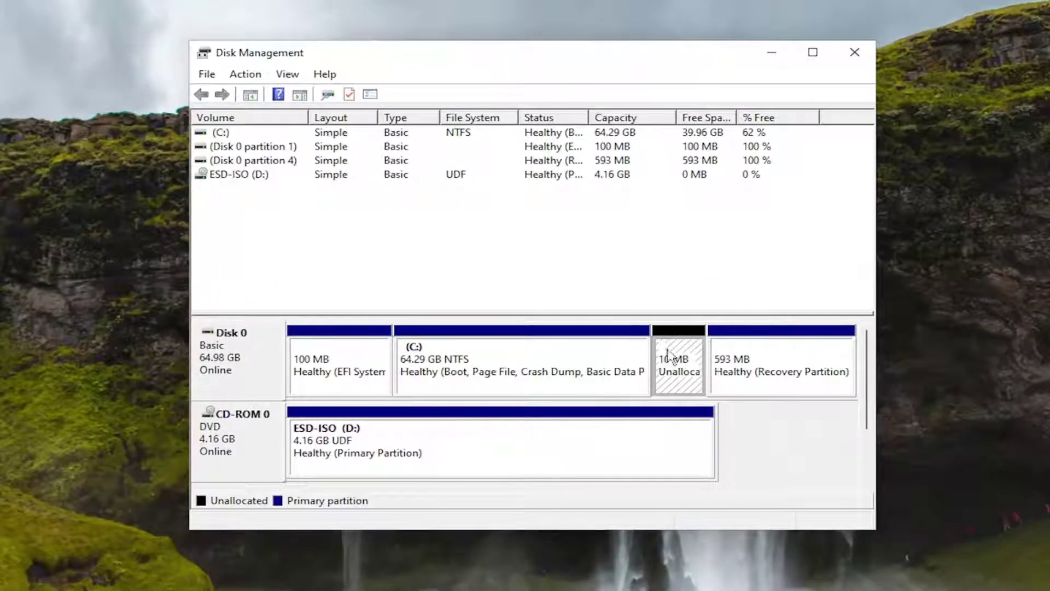
right_click(665, 367)
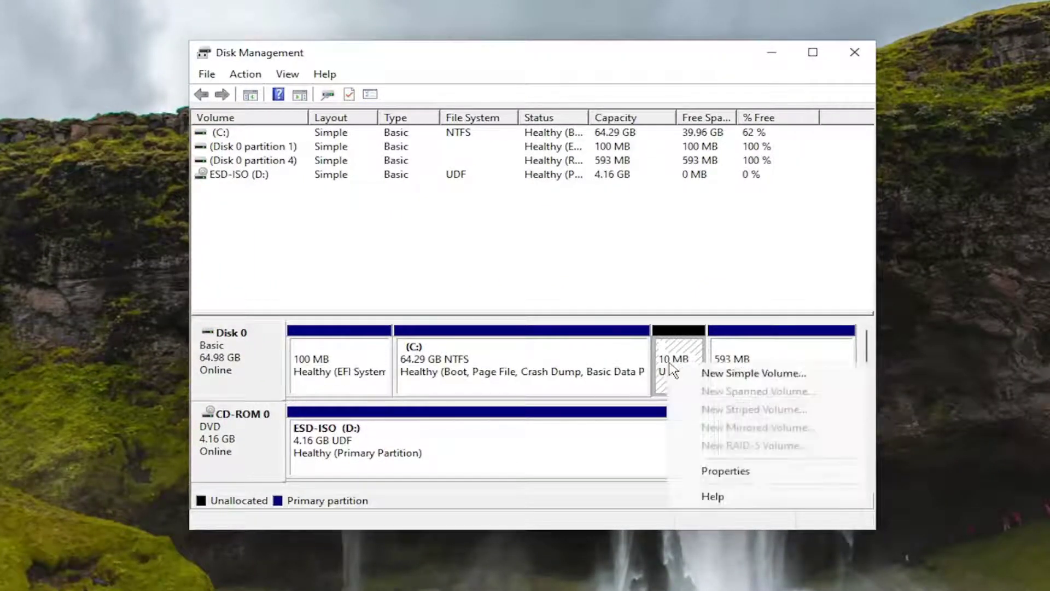
Start a New Simple Volume, keeping the 9 MB size and drive letter E.
click(758, 377)
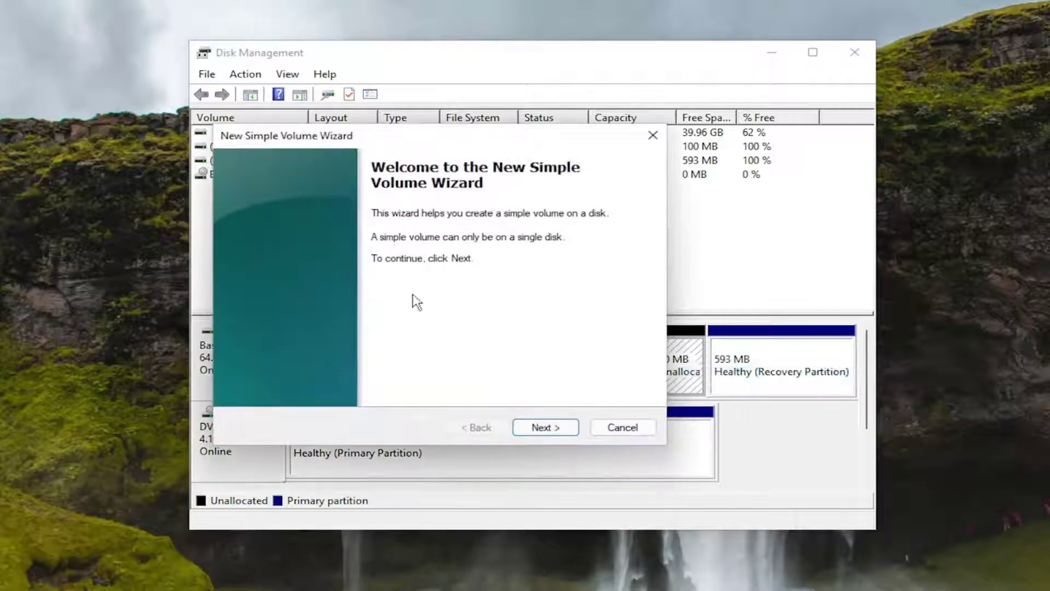
drag(421, 132, 489, 133)
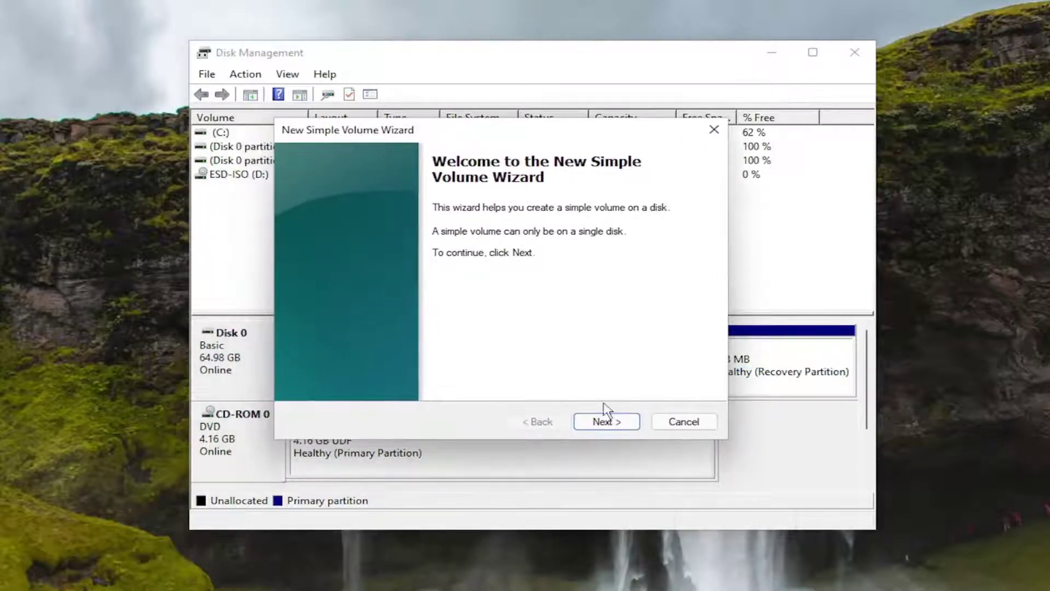
click(602, 425)
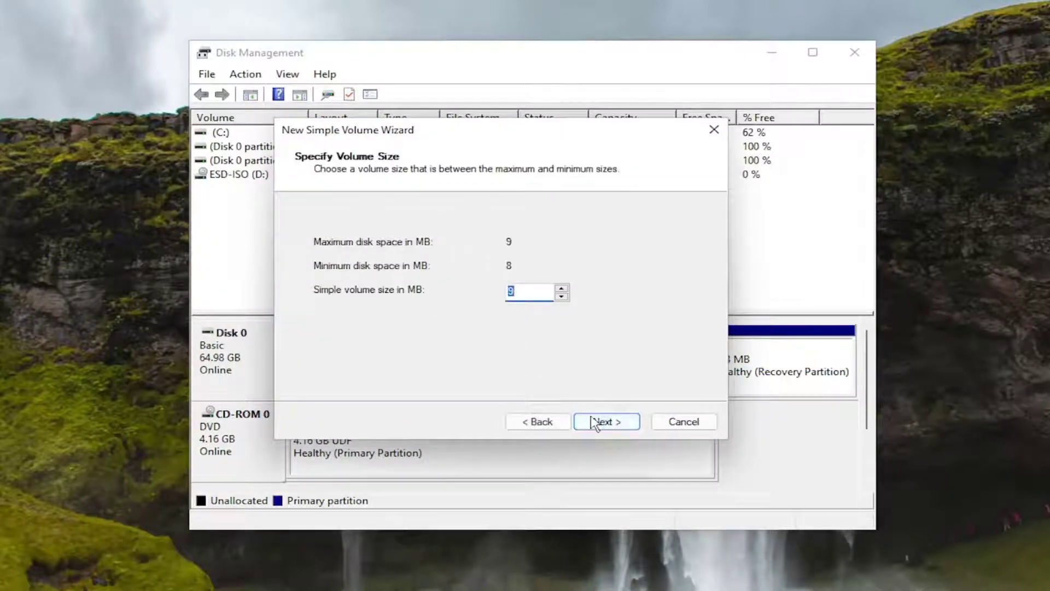
click(604, 423)
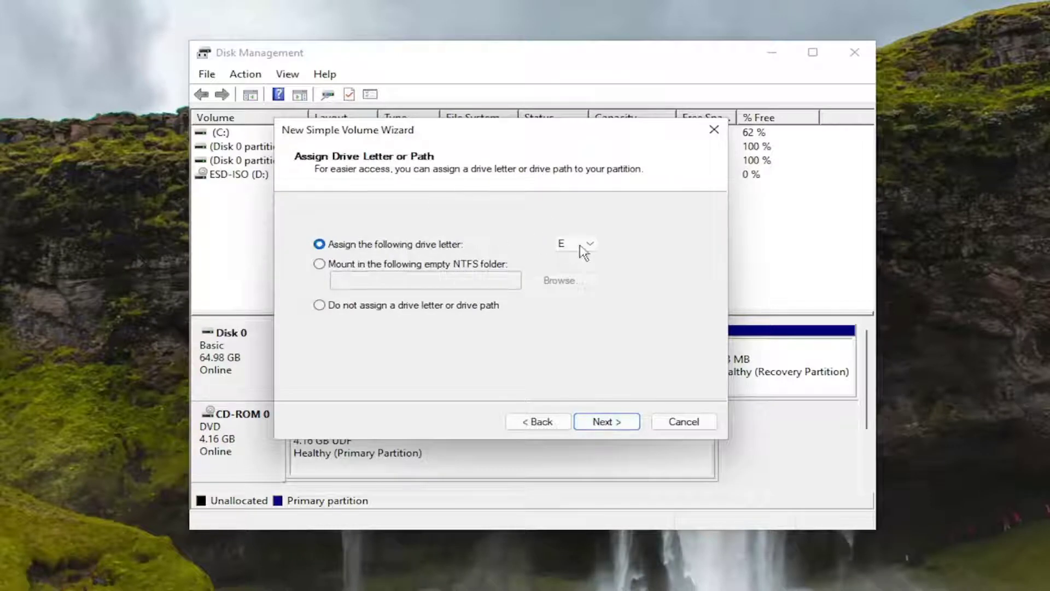
click(589, 428)
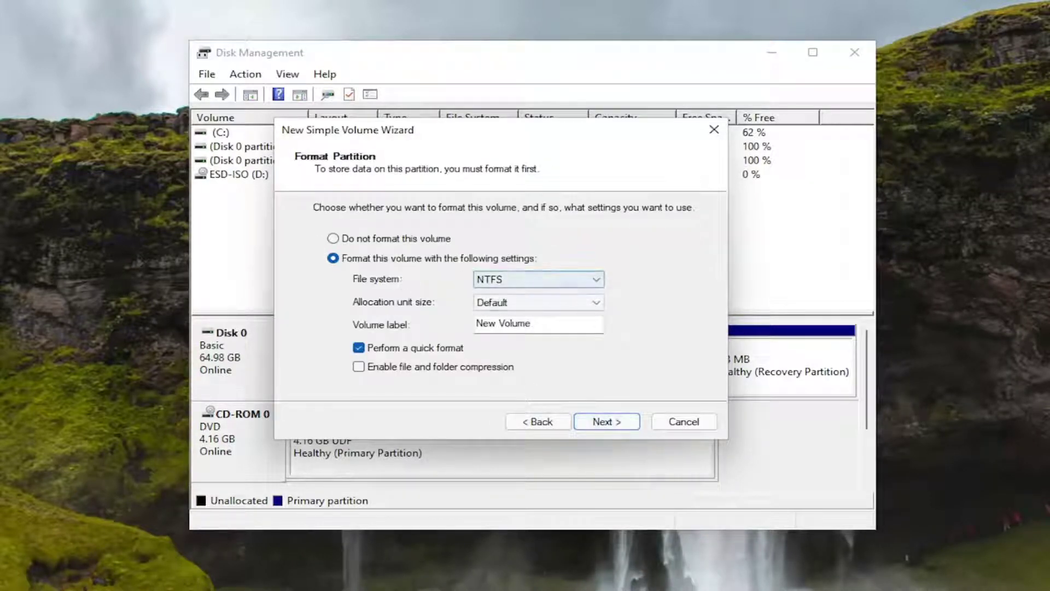
Label the volume 'New Volume', keep NTFS quick format, and finish the wizard.
click(527, 323)
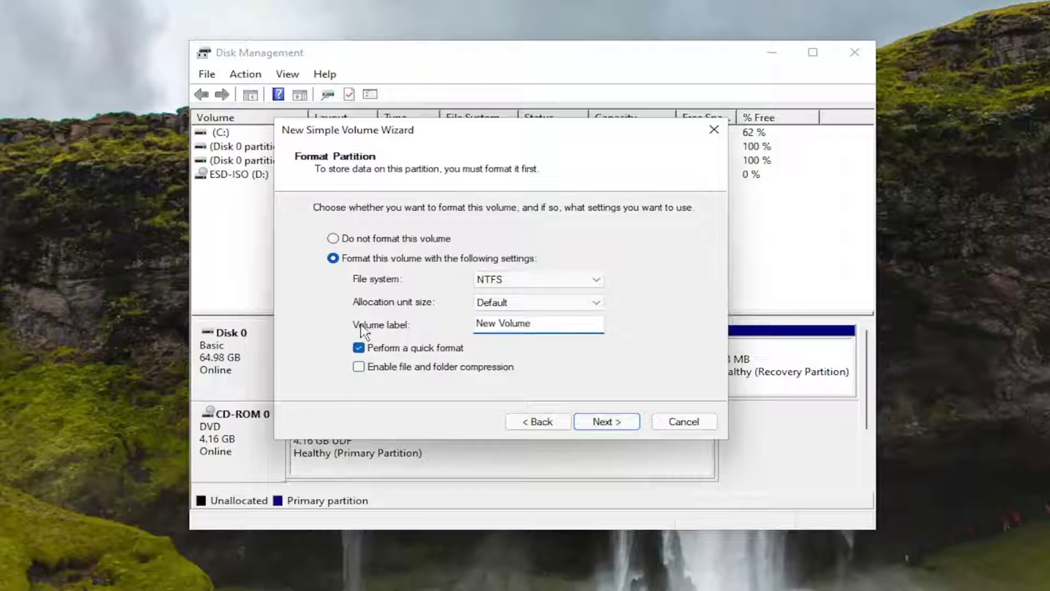
drag(532, 323, 475, 323)
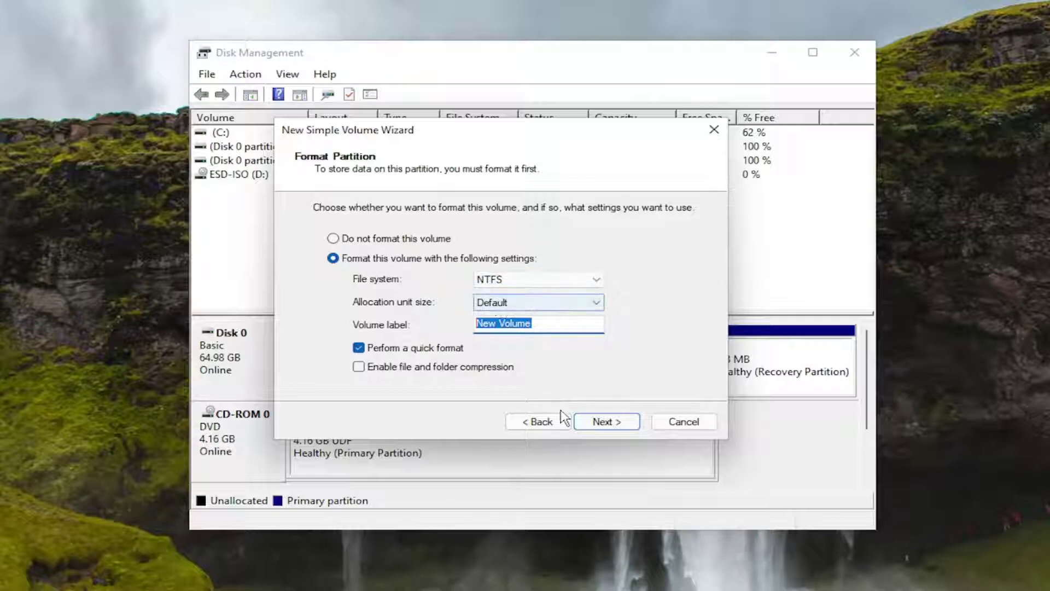
click(600, 426)
click(601, 427)
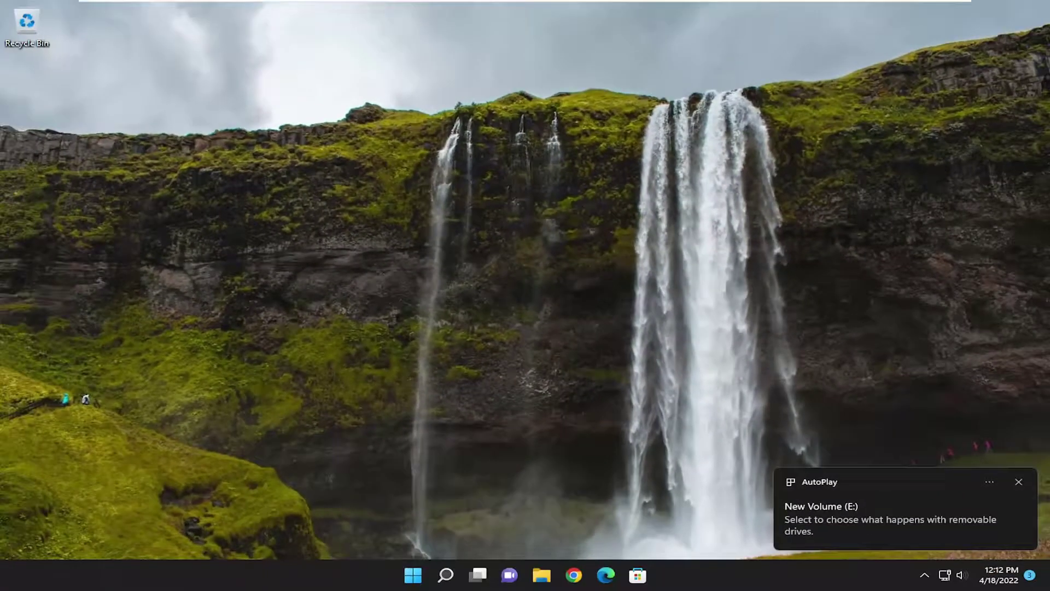
Dismiss the AutoPlay notice and launch Command Prompt as administrator from a 'cmd' search.
click(931, 502)
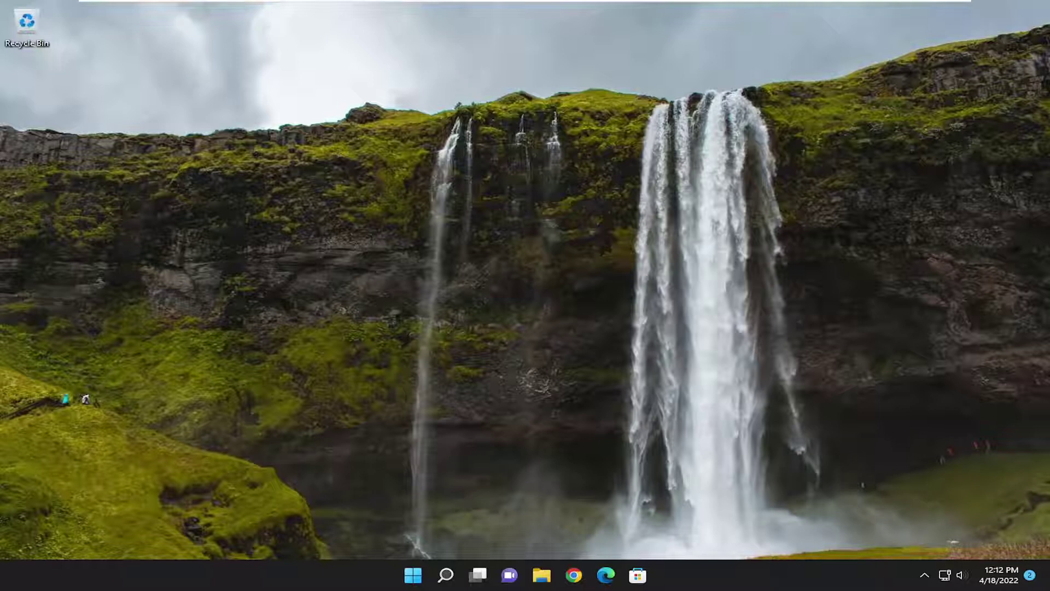
click(445, 577)
text(cmd)
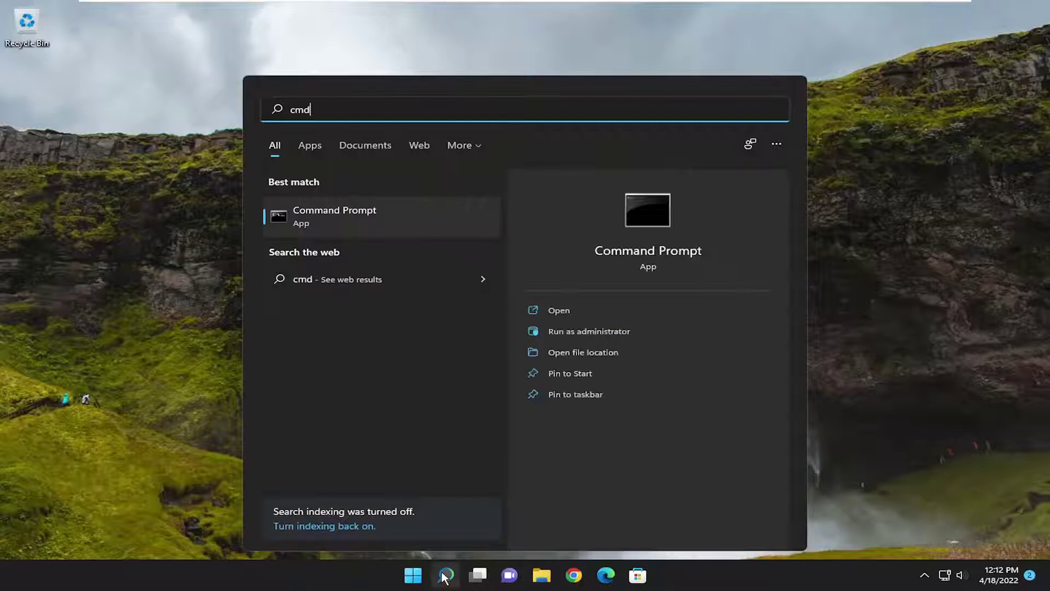
right_click(322, 219)
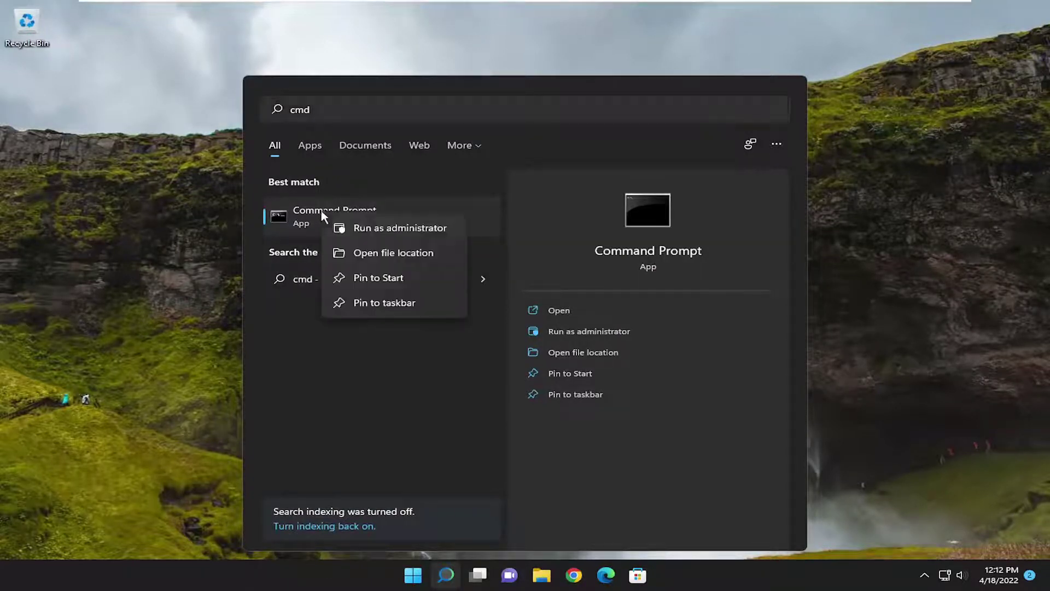
click(366, 229)
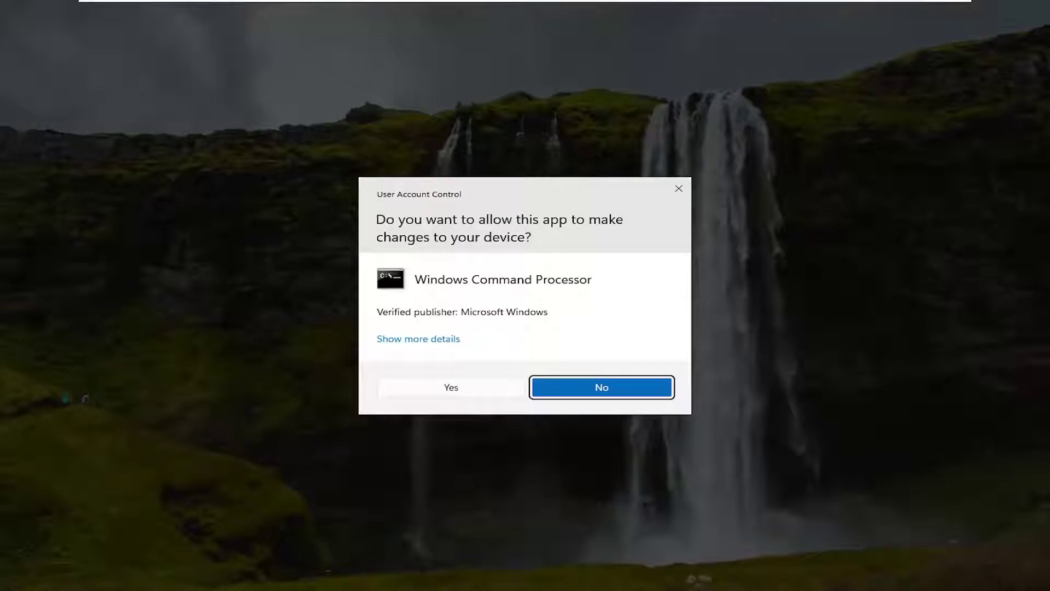
Approve the UAC prompt and run chkdsk /r, answering Y to schedule it at next restart.
click(453, 389)
drag(429, 77, 514, 87)
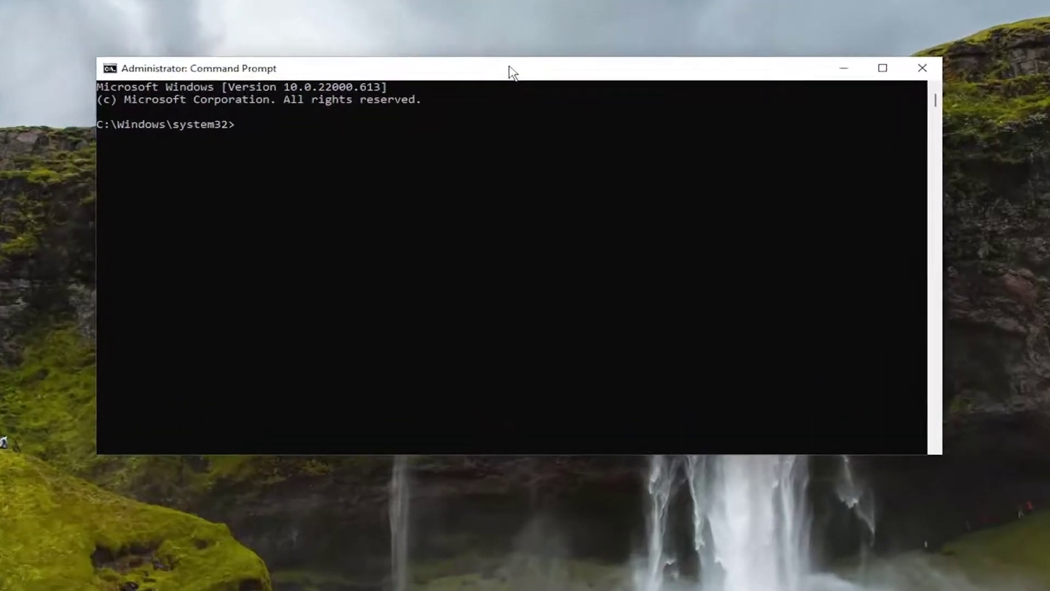
text(chkdsk)
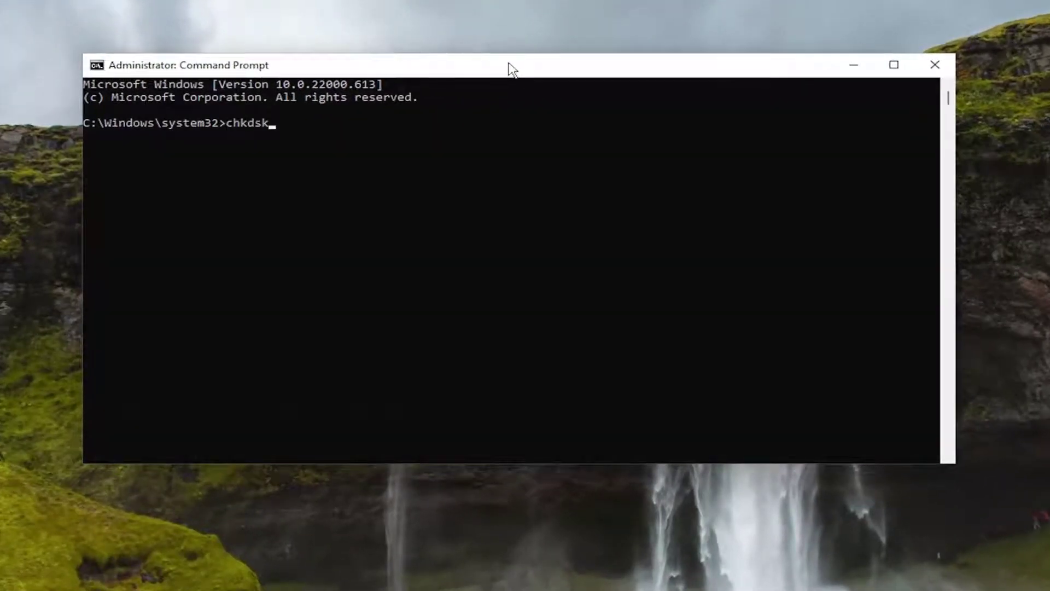
text( /r)
key(Return)
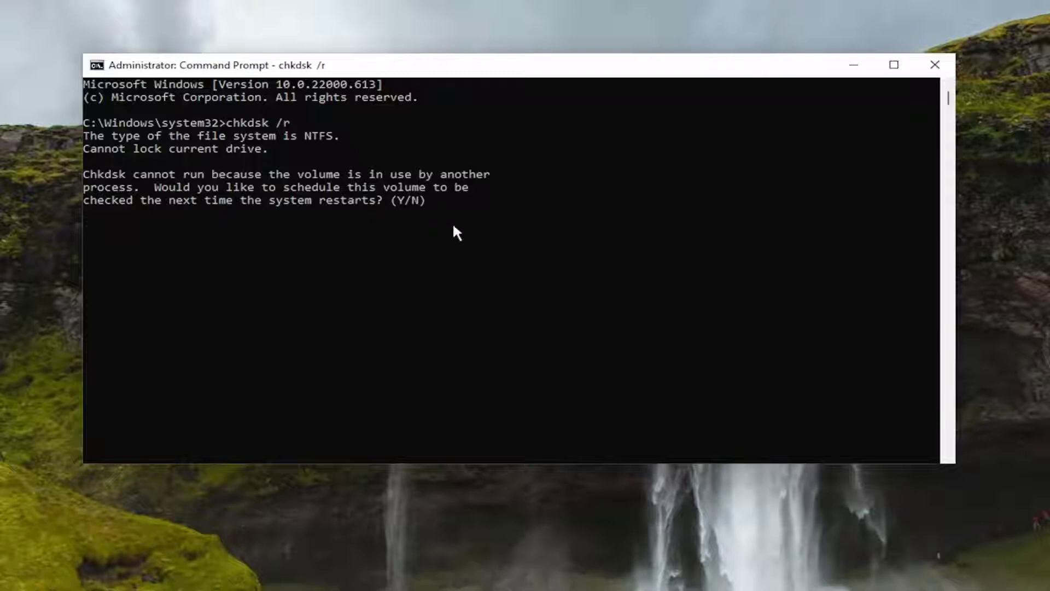
text(y)
key(Return)
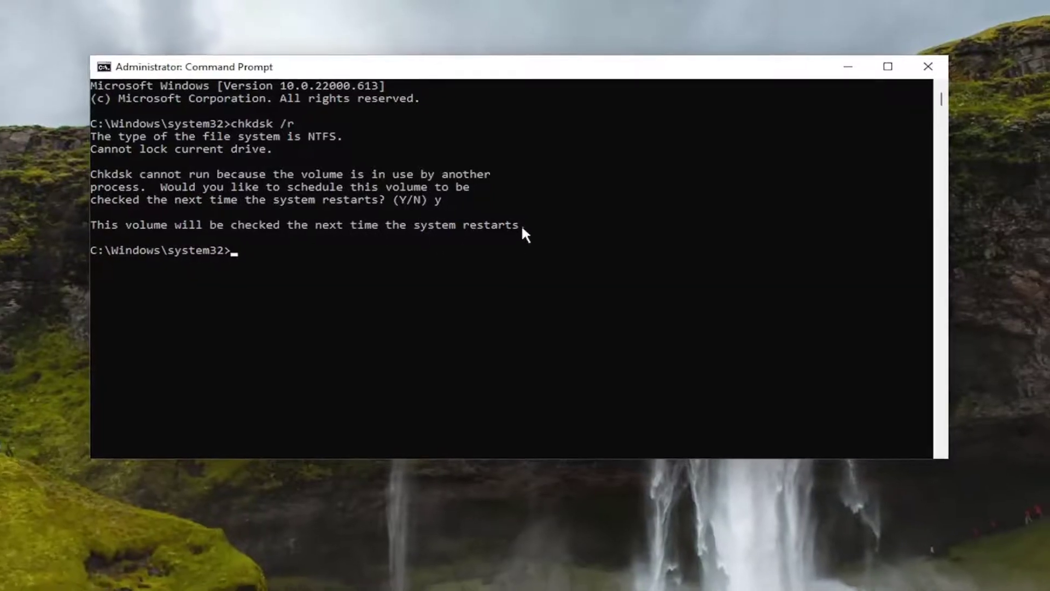
click(928, 66)
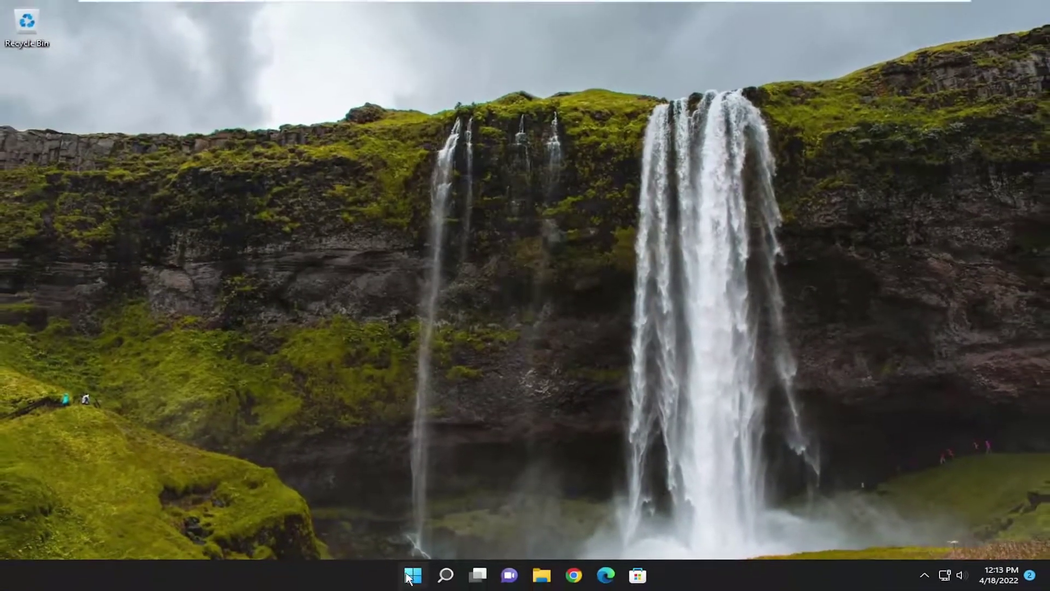
right_click(408, 584)
Launch Command Prompt as administrator from a 'cmd' search and approve the UAC prompt.
mouse_move(432, 524)
click(447, 575)
text(cmd)
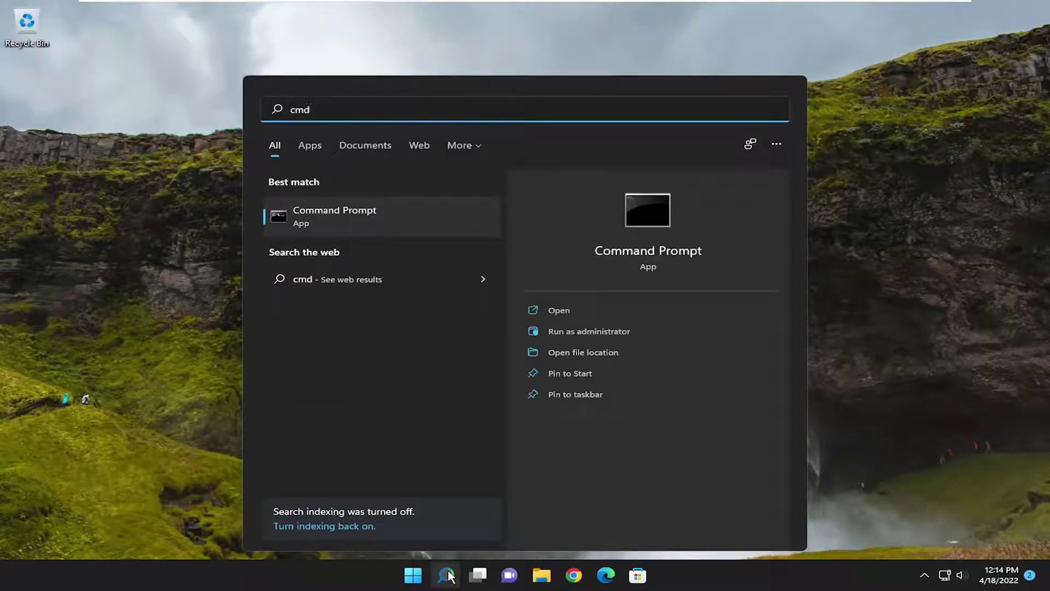
right_click(333, 215)
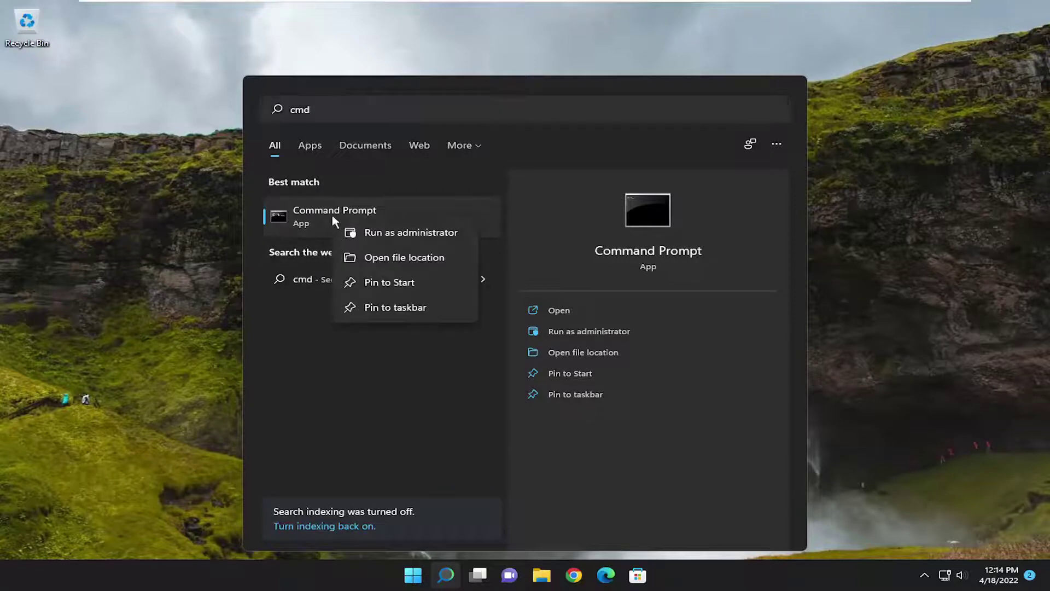
click(421, 232)
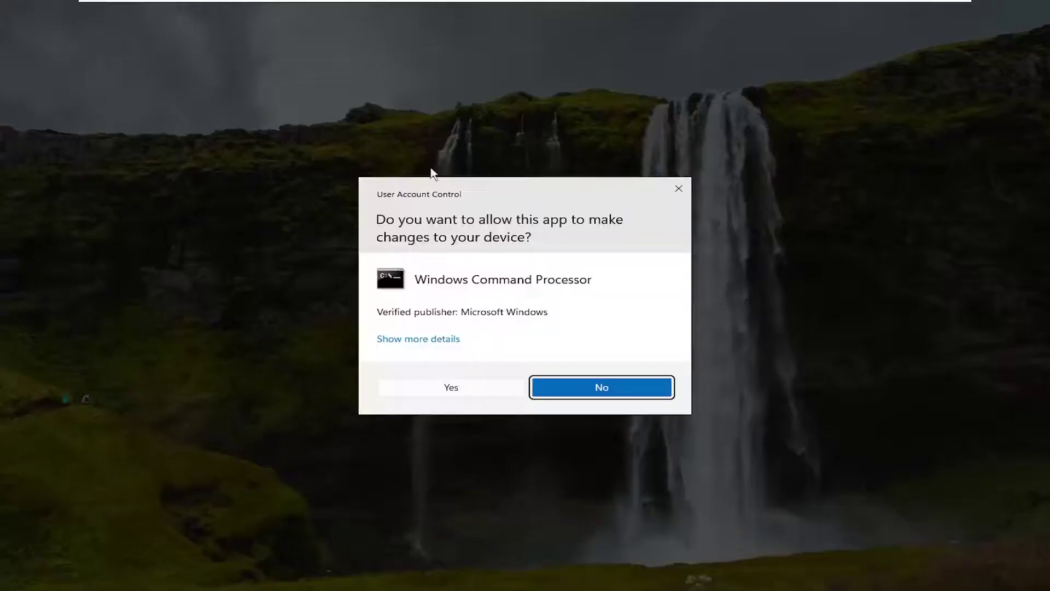
click(450, 391)
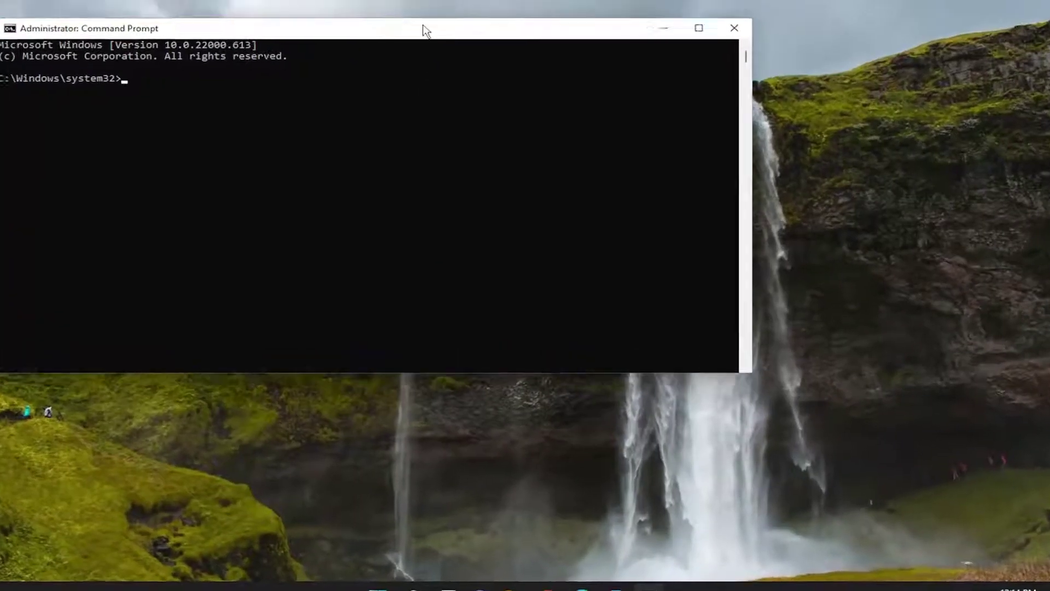
drag(425, 26, 602, 98)
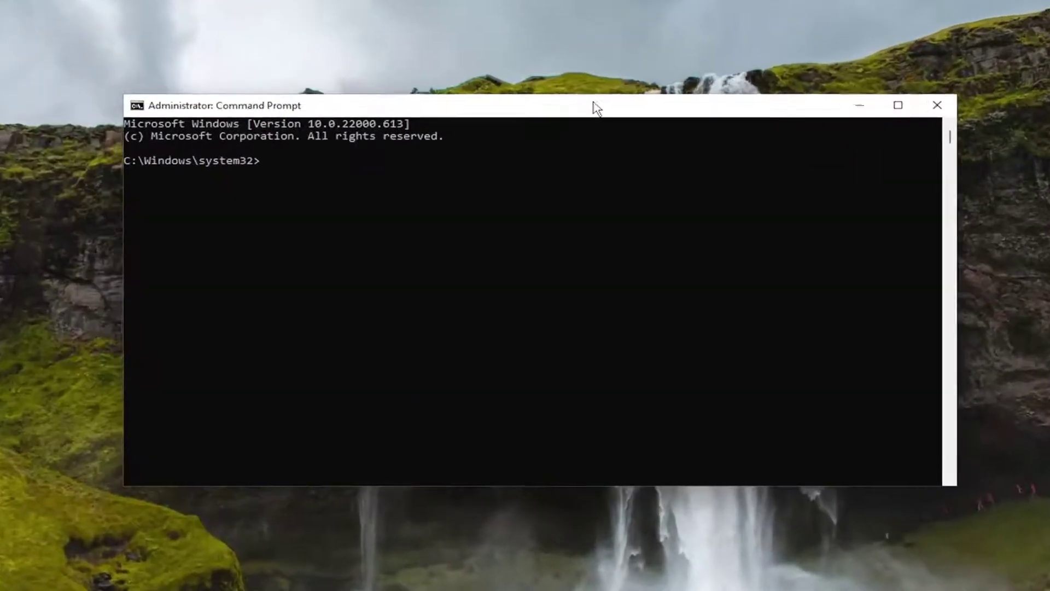
Run sfc /scannow to 100% verification with no integrity violations found.
text(sfc)
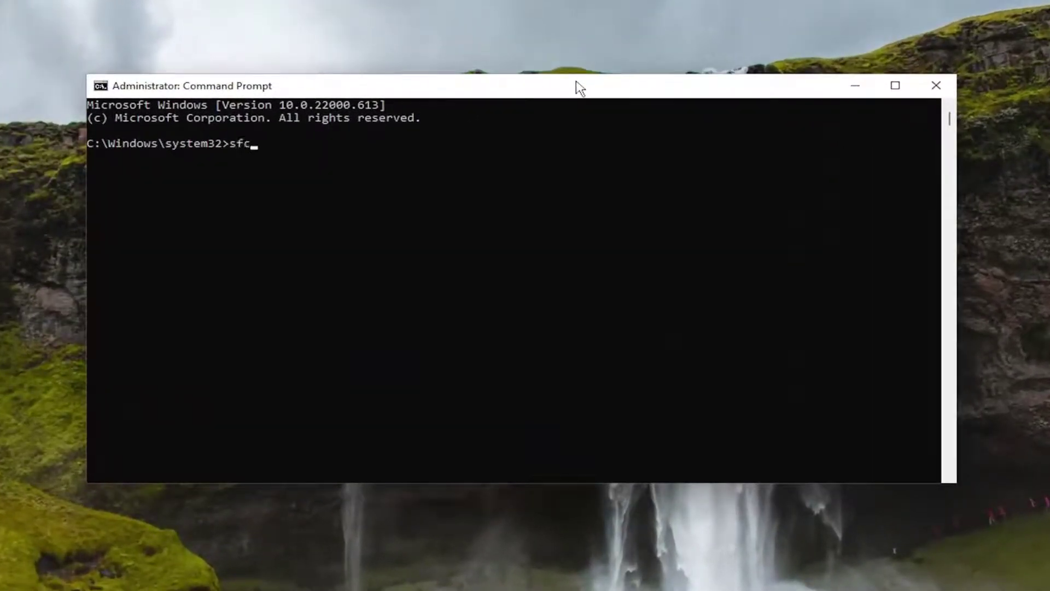
text( /scannow)
key(Return)
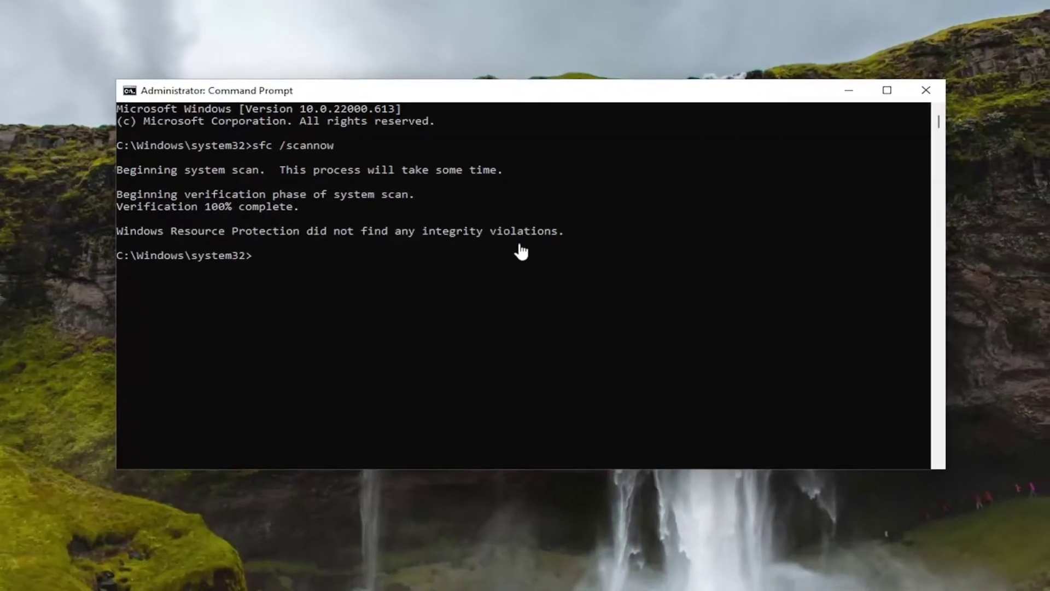
click(925, 89)
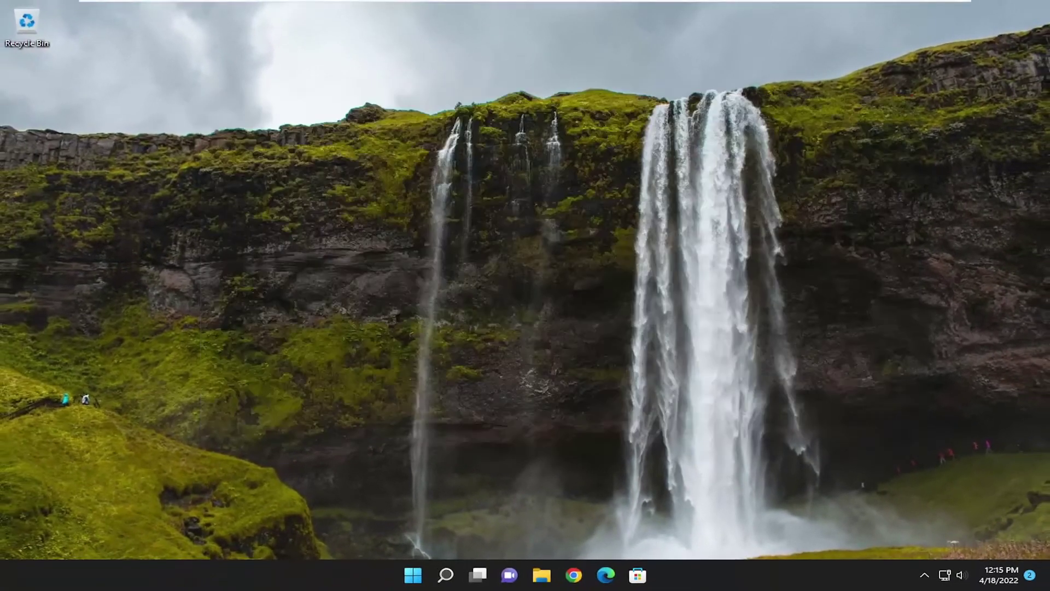
right_click(413, 575)
mouse_move(445, 525)
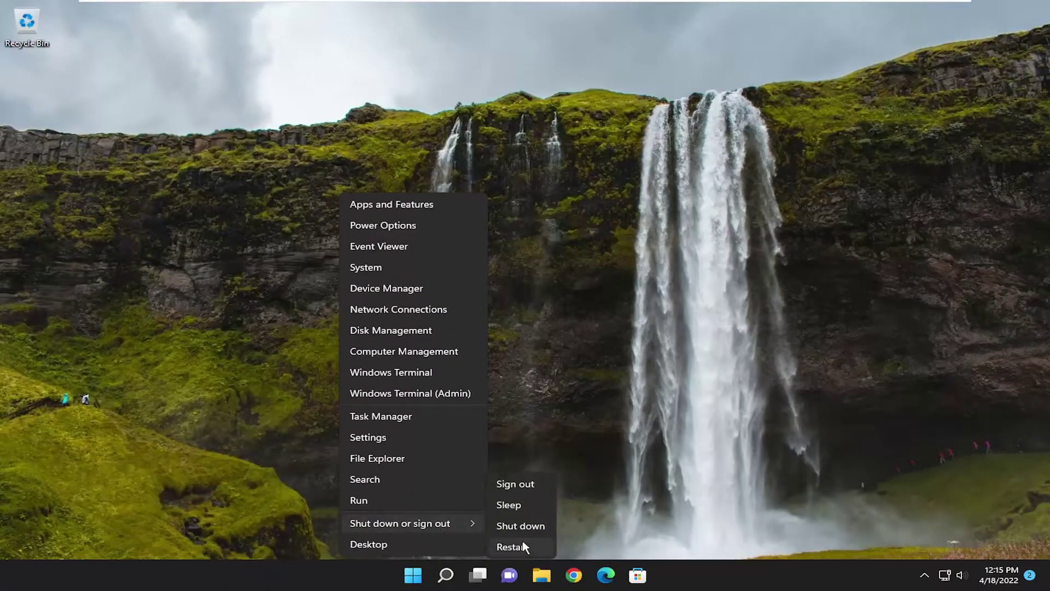